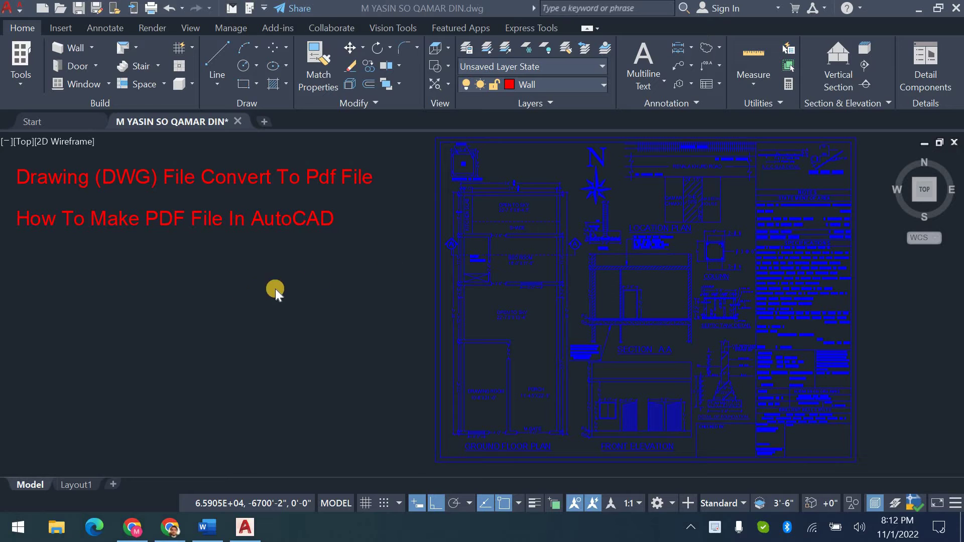
- Open the Plot dialog and expand the printer/plotter list to show the AutoCAD PDF presets
click(327, 280)
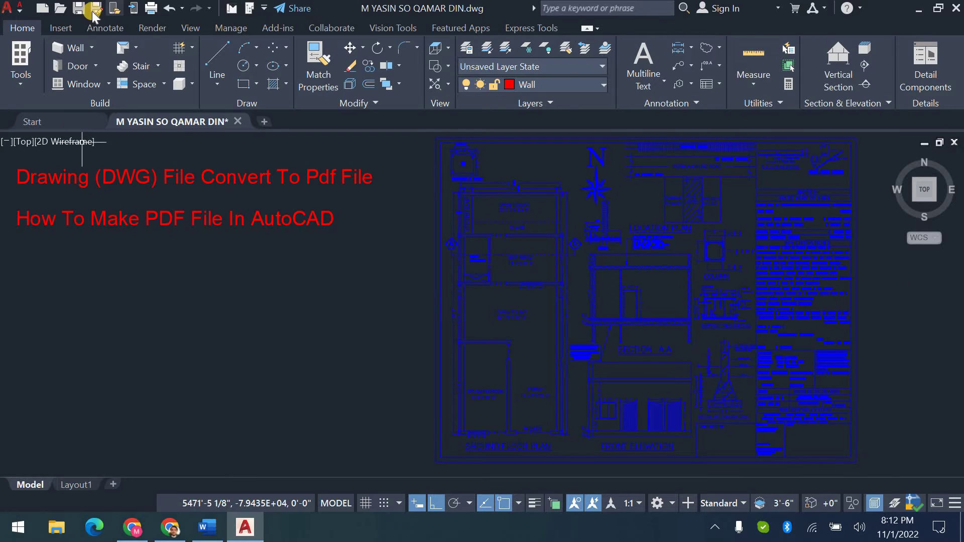
click(150, 9)
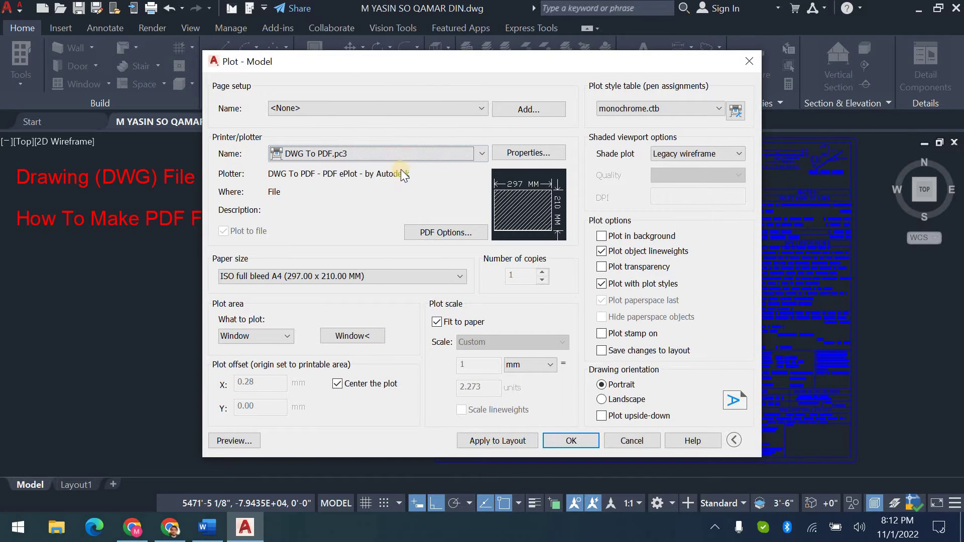
click(430, 152)
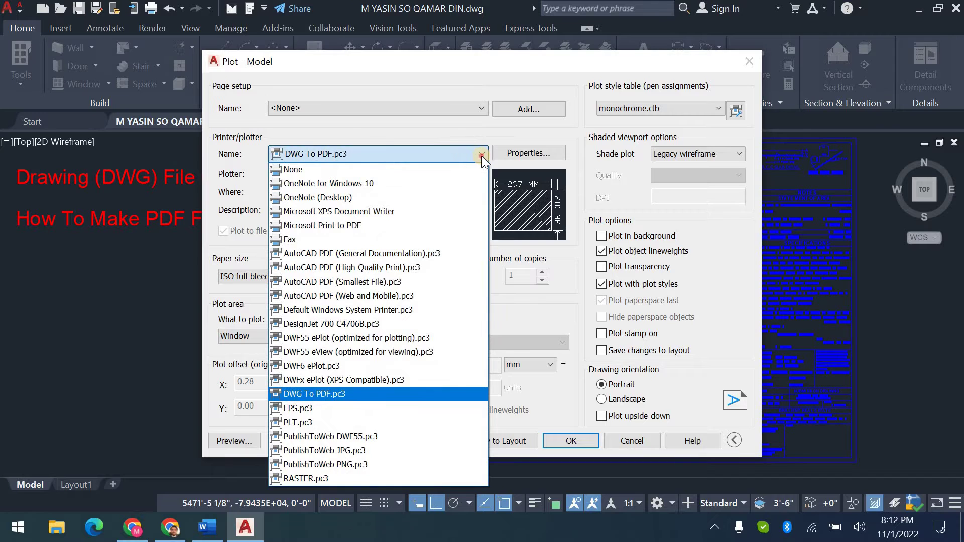
click(481, 155)
click(481, 154)
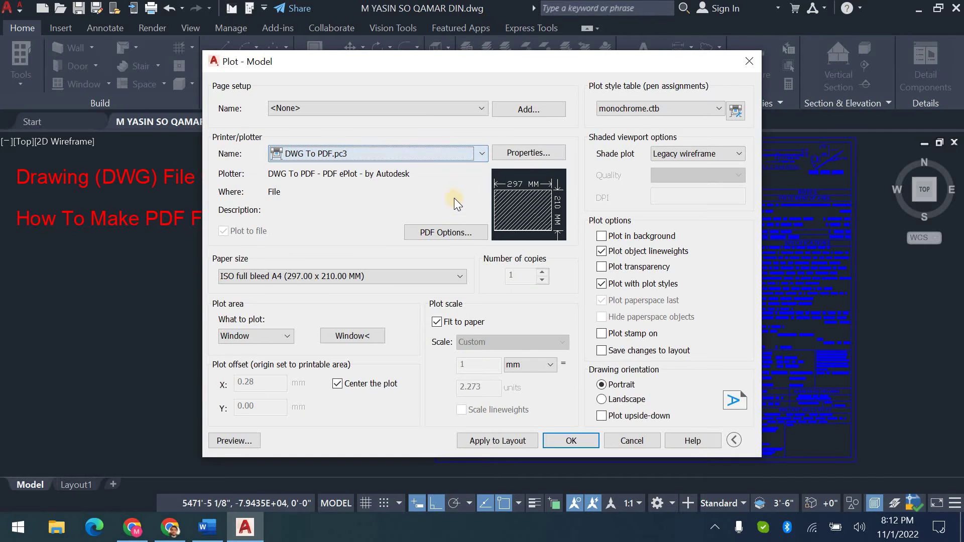
click(485, 149)
click(438, 225)
click(481, 149)
click(481, 149)
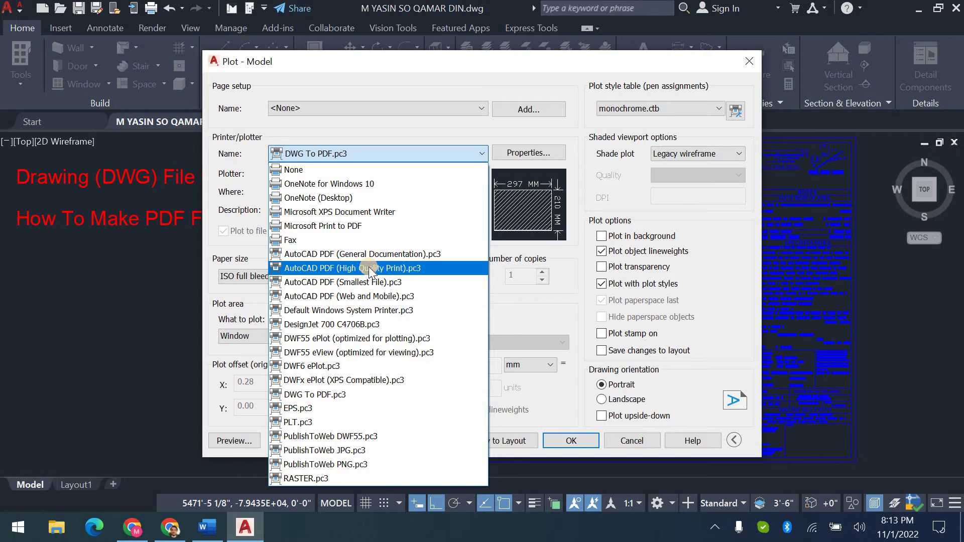
- Choose AutoCAD PDF (High Quality Print).pc3 as printer with ANSI expand A (8.50 x 11.00 Inches) paper
click(368, 266)
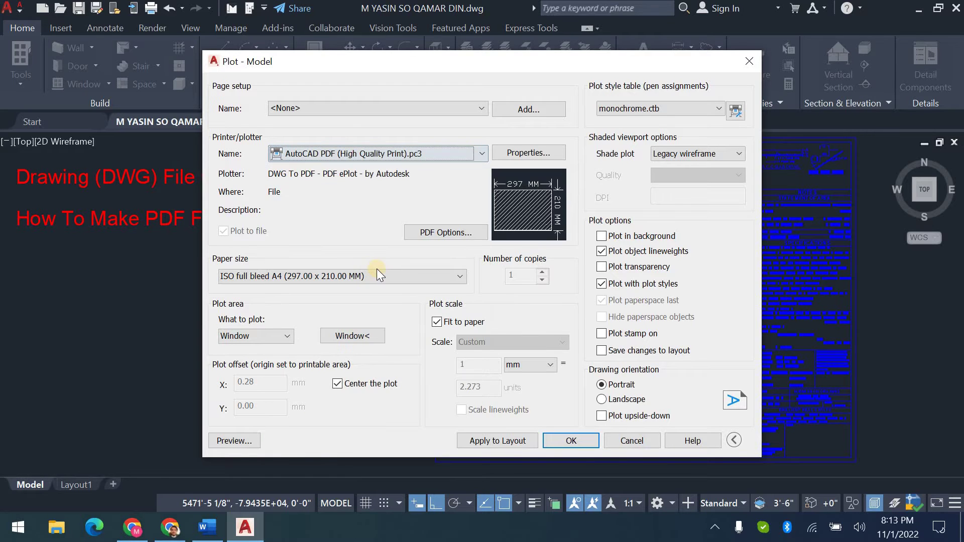
click(343, 277)
scroll(324, 263, down, 3)
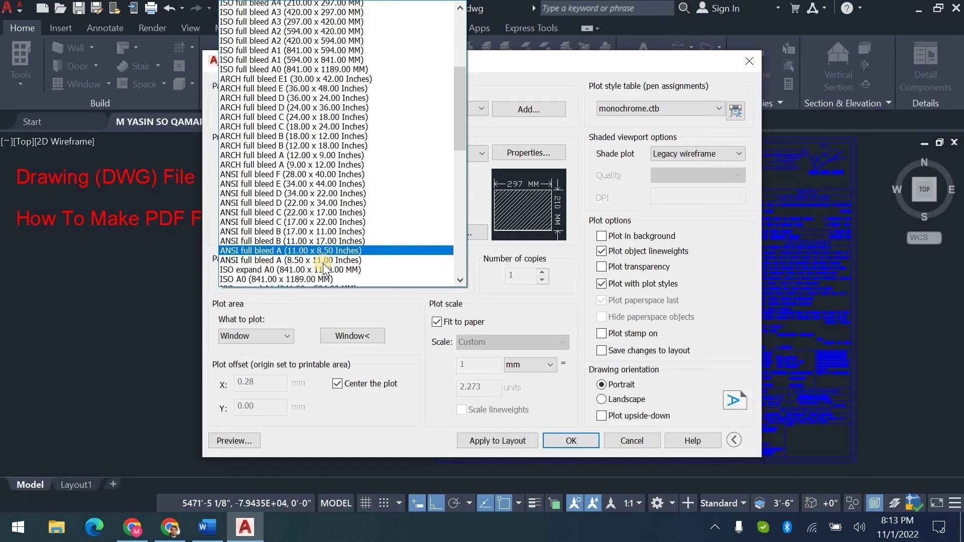
scroll(324, 266, up, 1)
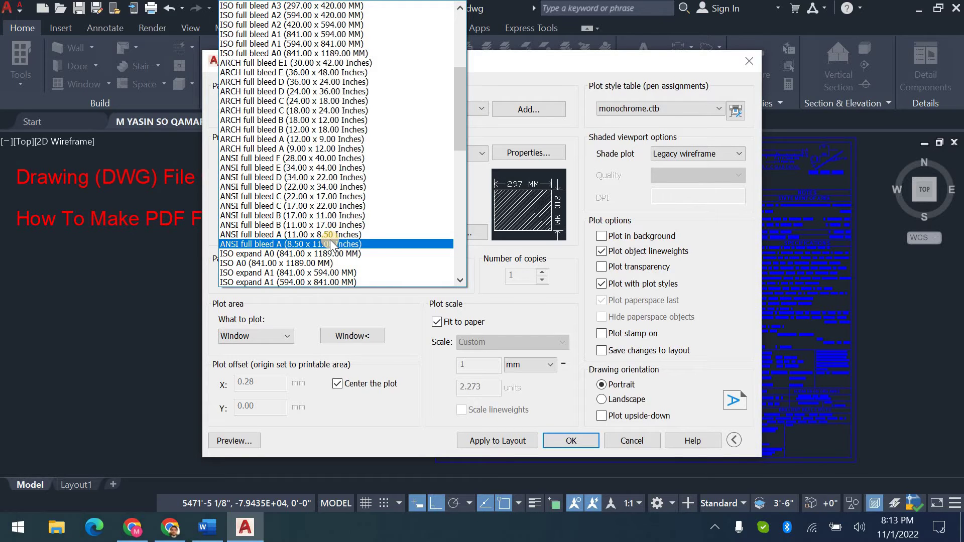
scroll(330, 239, down, 1)
scroll(330, 240, down, 2)
scroll(329, 239, down, 3)
scroll(330, 240, down, 2)
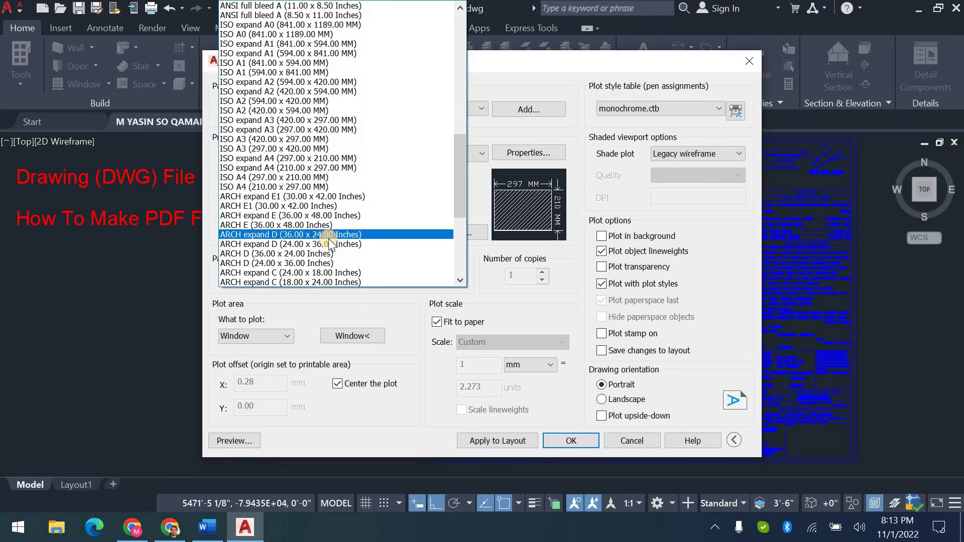
scroll(330, 240, up, 5)
scroll(330, 240, down, 4)
scroll(330, 241, down, 5)
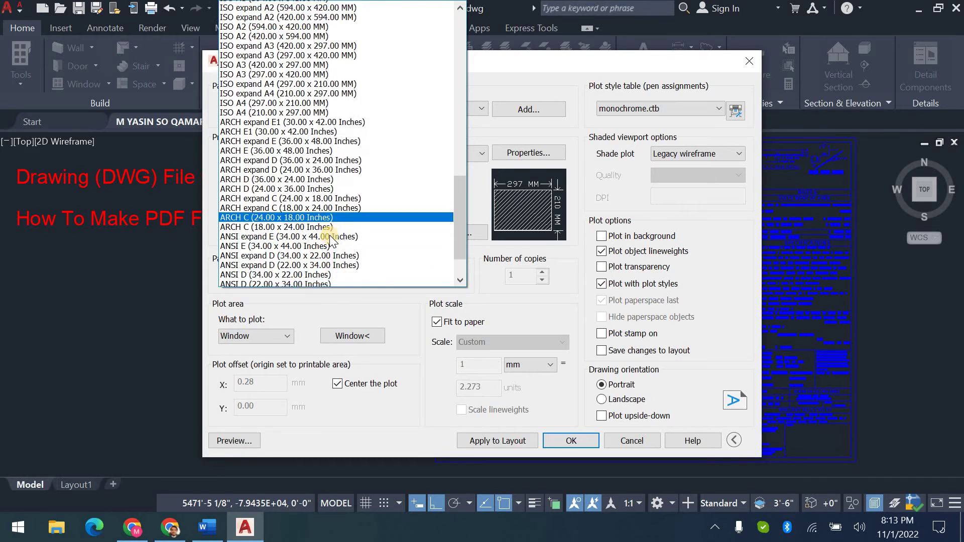
scroll(329, 235, down, 2)
scroll(330, 235, down, 2)
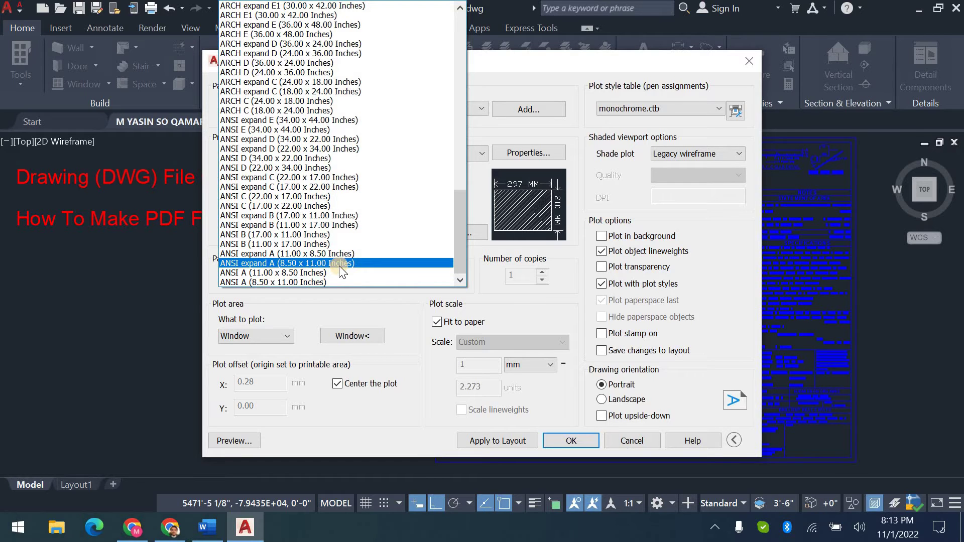
click(339, 266)
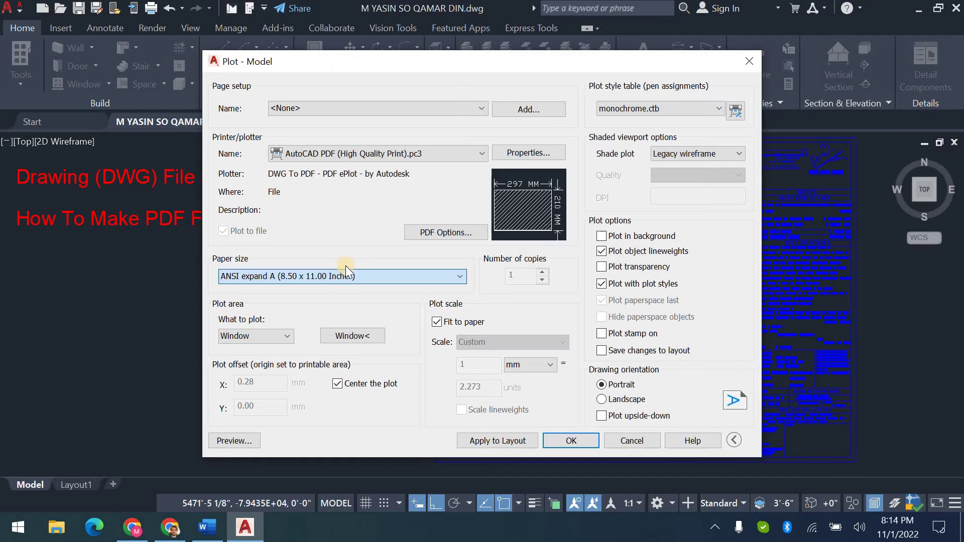
- Window the plot area around the whole sheet, from its top-left to bottom-right corner, picked twice
click(355, 336)
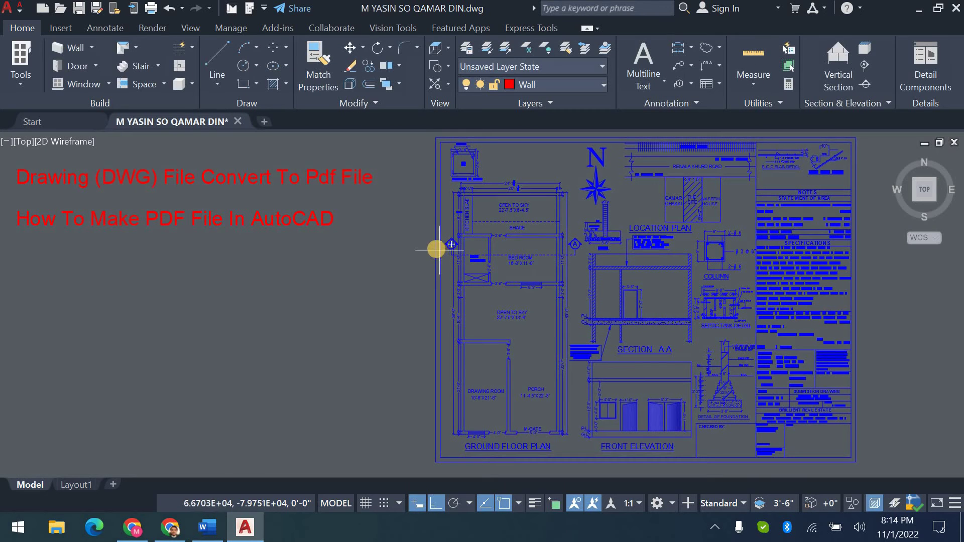
click(436, 141)
click(855, 461)
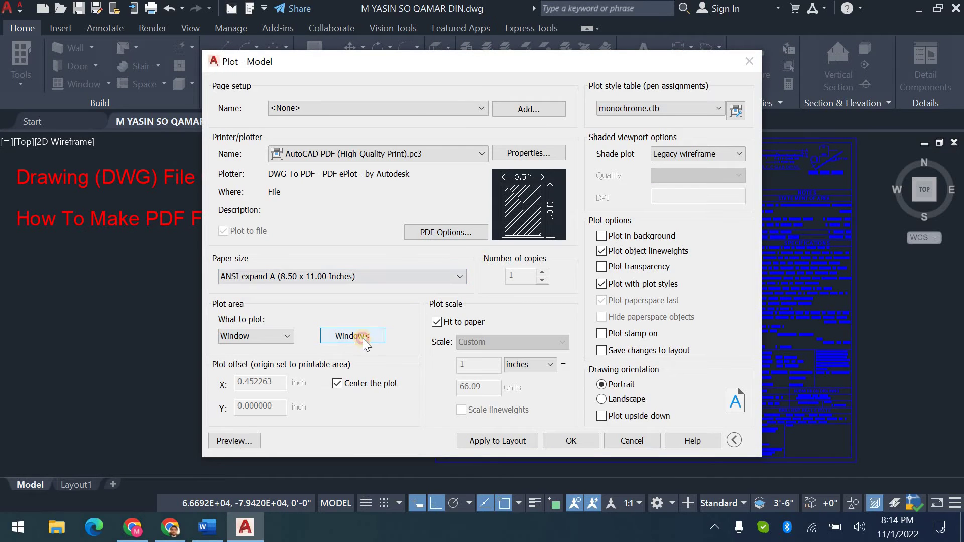
click(354, 335)
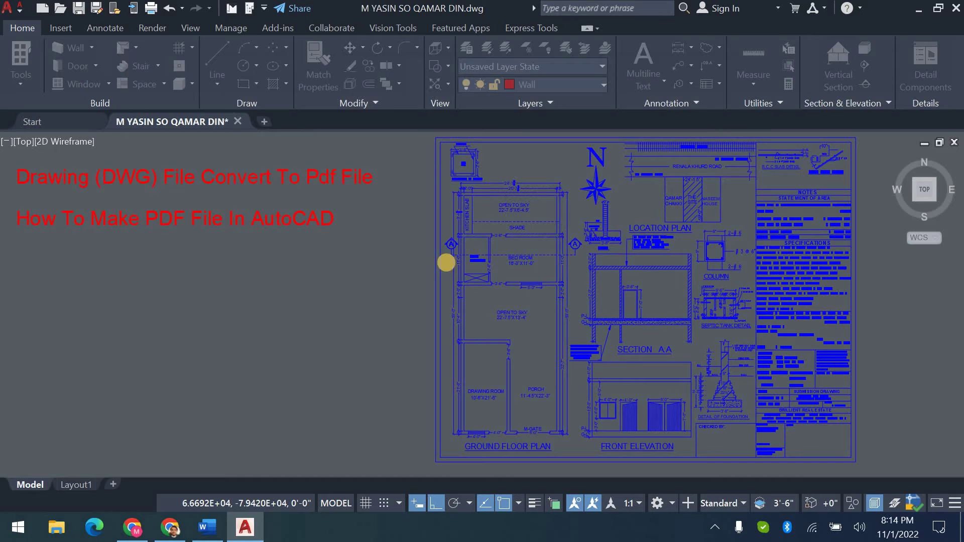
click(436, 137)
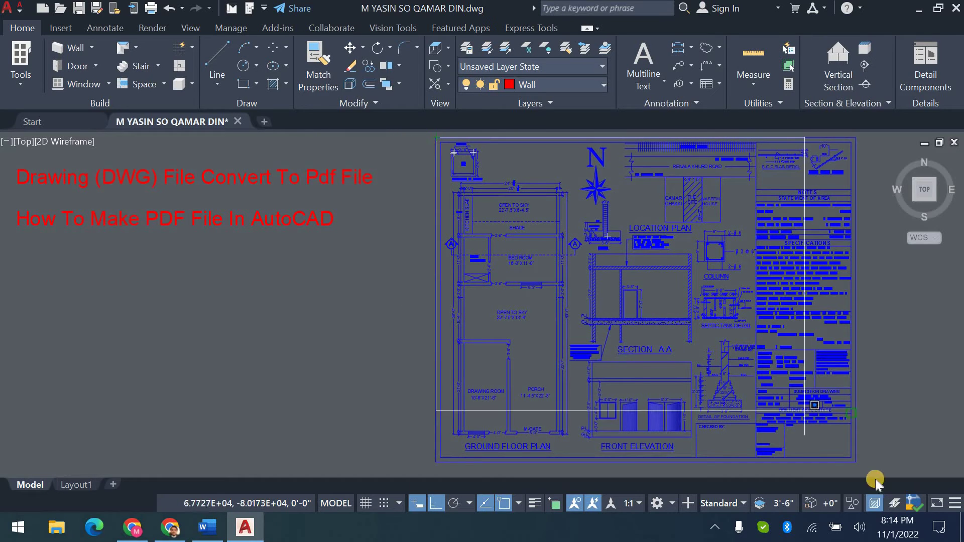
click(854, 466)
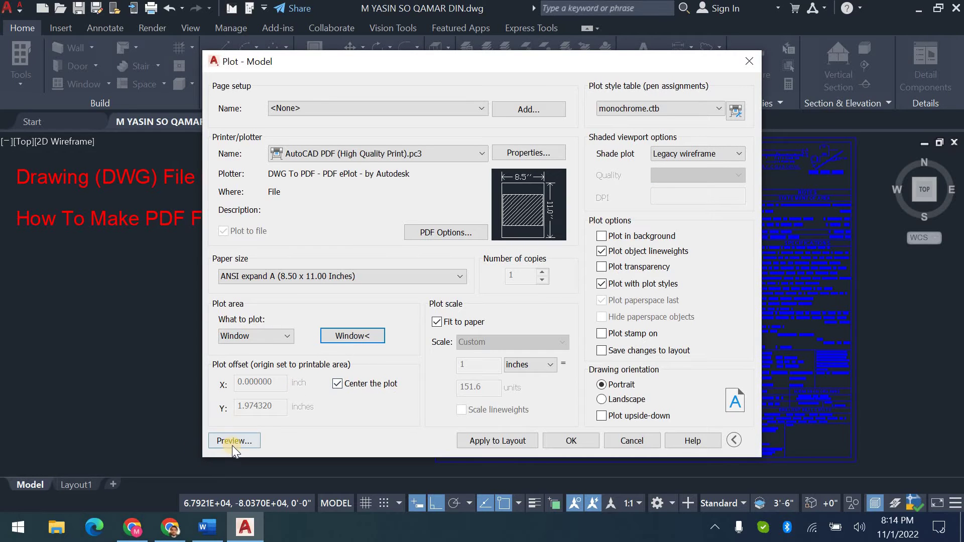
- Preview the sheet on the portrait page, then bring the paper size list back up
click(233, 442)
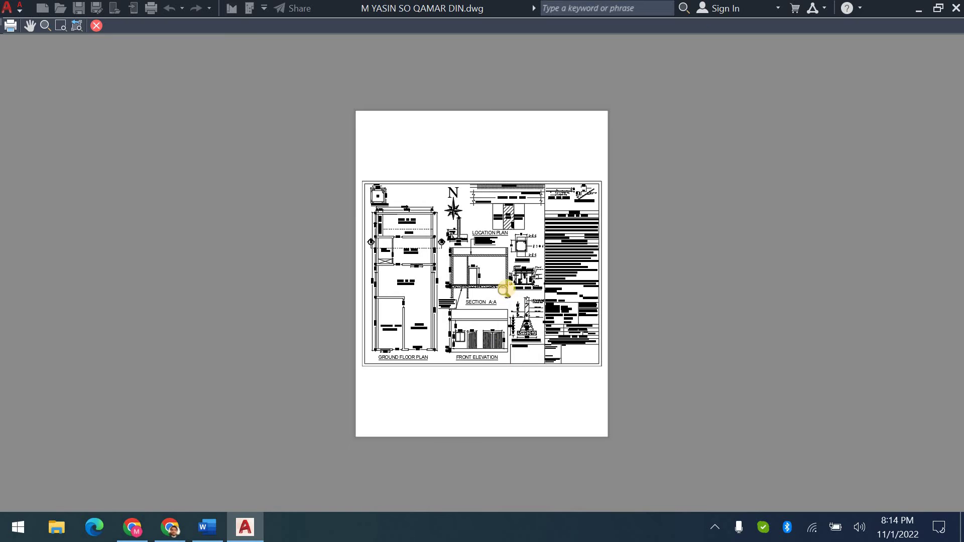
key(Escape)
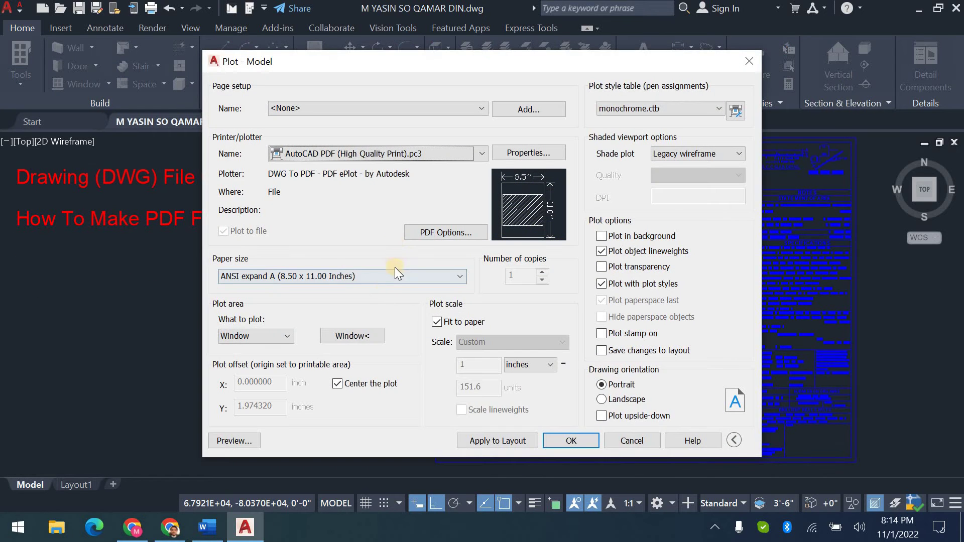
click(363, 279)
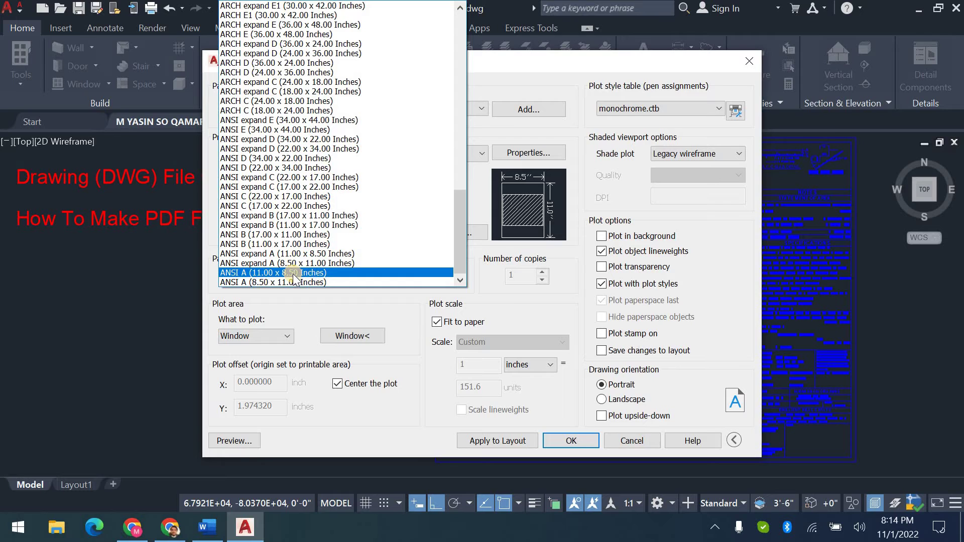
- Switch the paper to ANSI A (11.00 x 8.50 Inches) and repick the sheet corners as plot window
click(293, 274)
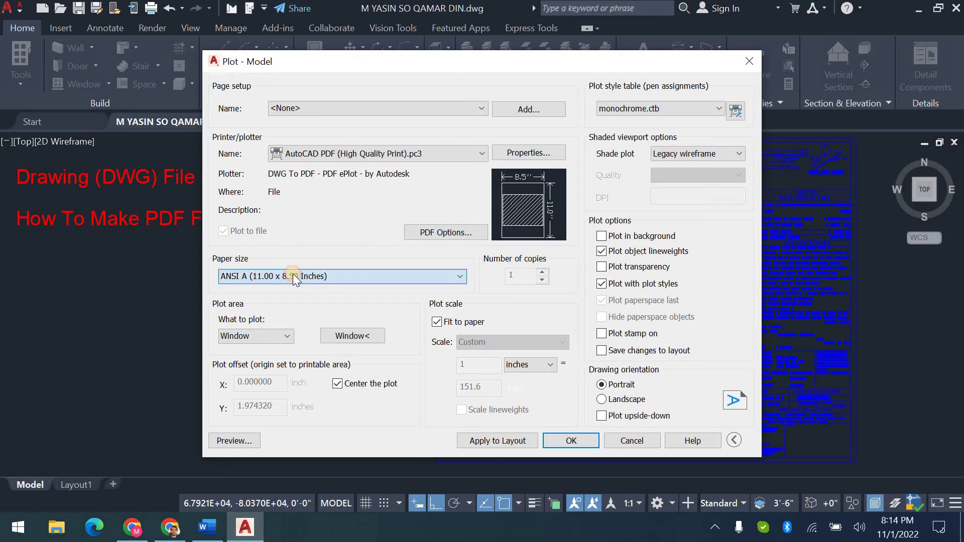
click(373, 333)
click(434, 136)
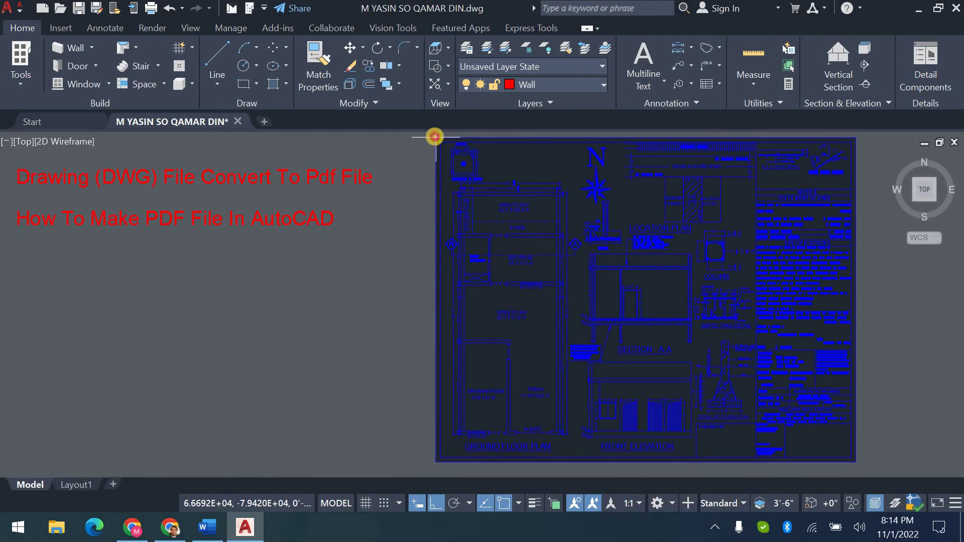
click(856, 461)
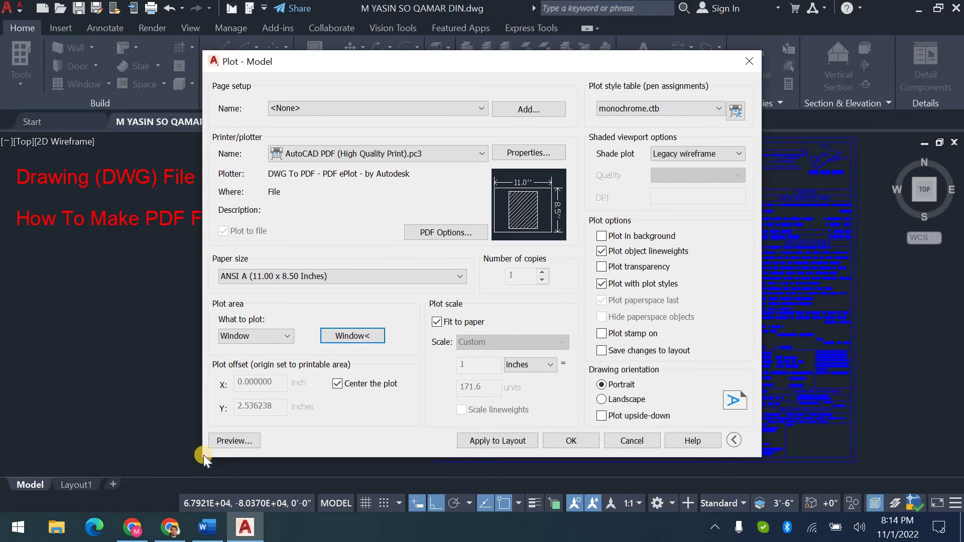
- Preview the ANSI A plot, then close the preview and the Plot dialog
click(225, 441)
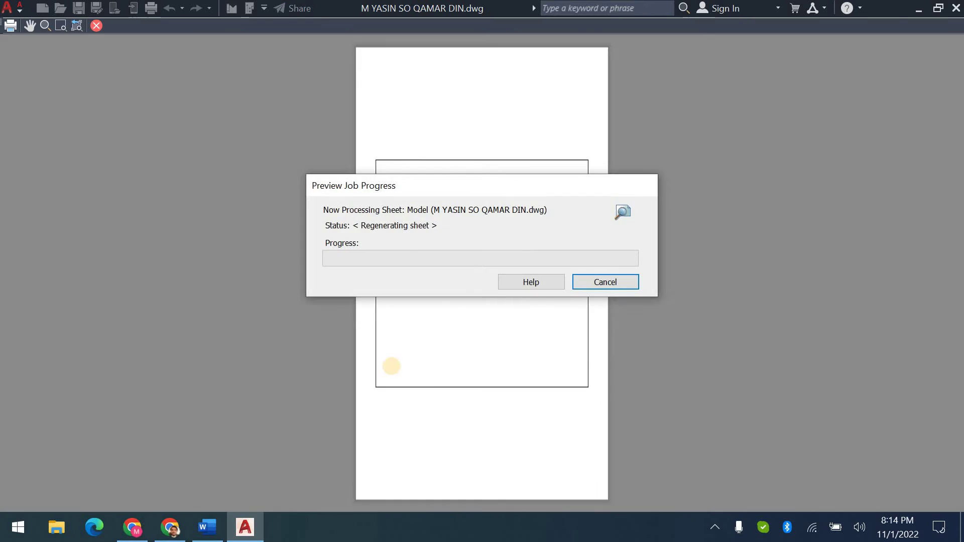
key(Escape)
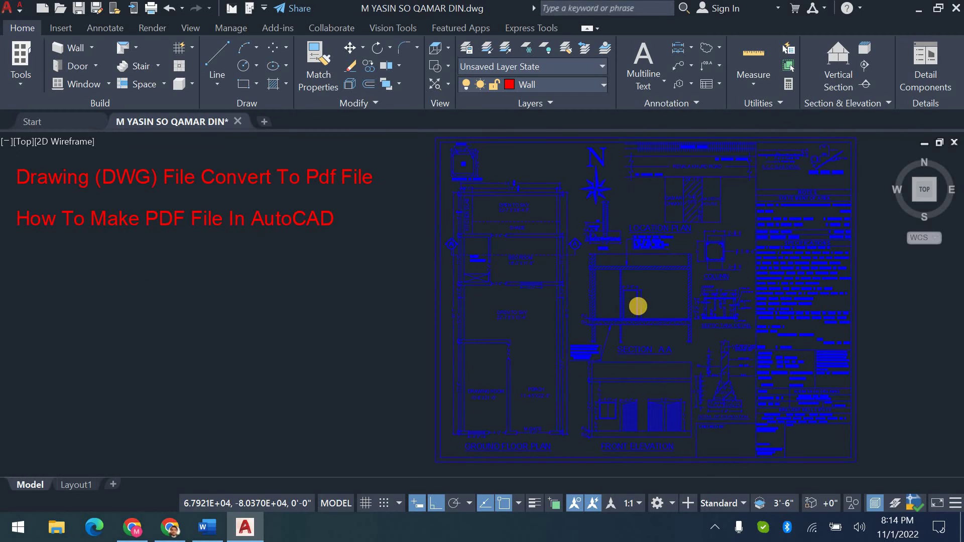
key(Escape)
scroll(416, 301, down, 4)
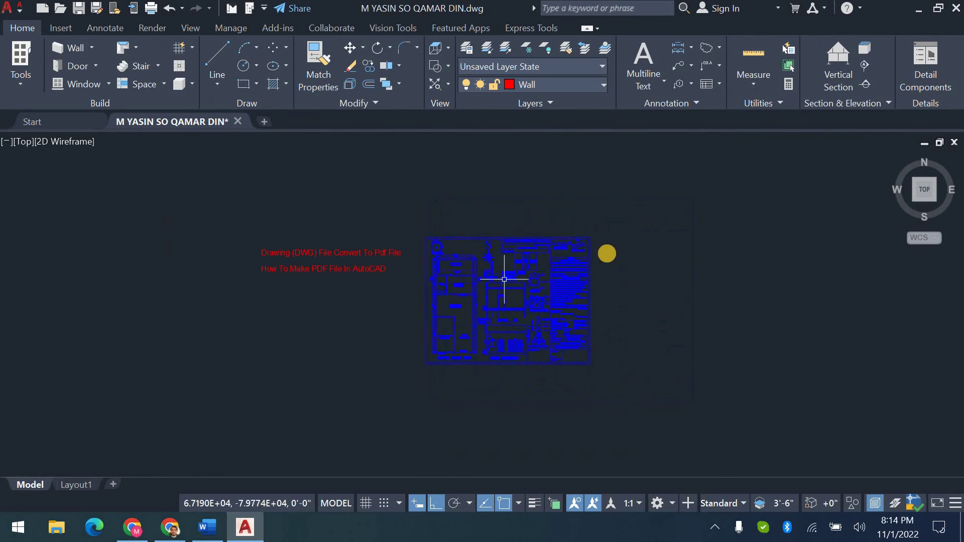
click(614, 227)
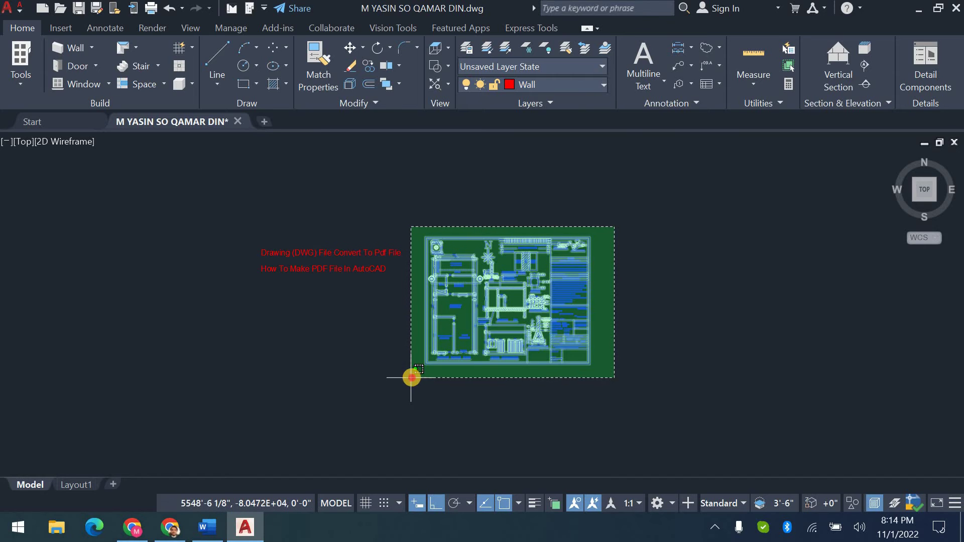
- Rotate the entire selected floor plan 90° about a base point with RO so it stands upright
click(411, 377)
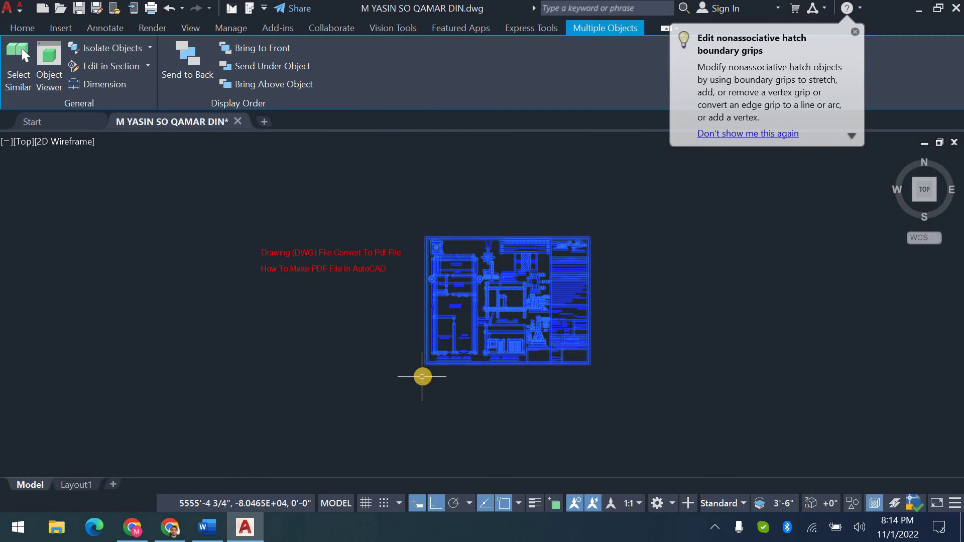
text(ro)
key(Return)
click(626, 293)
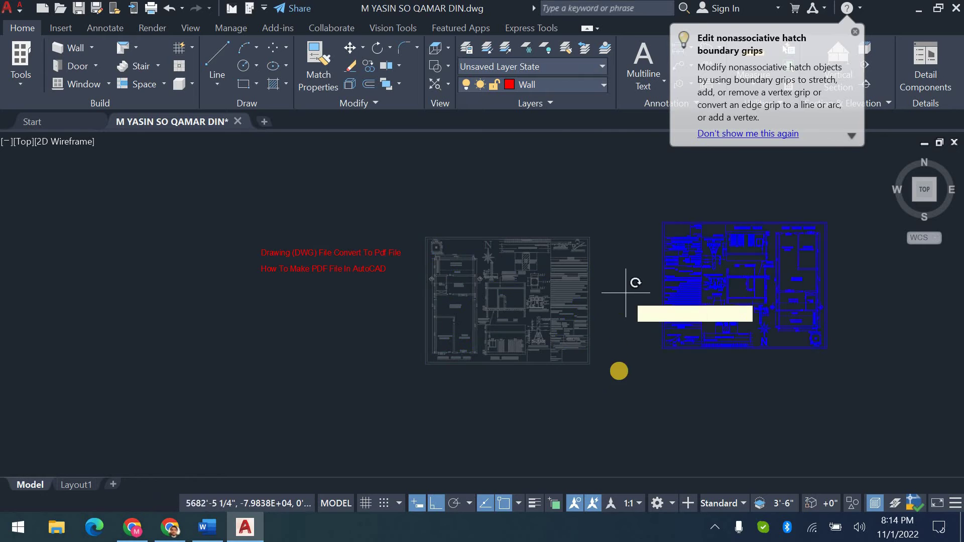
click(603, 393)
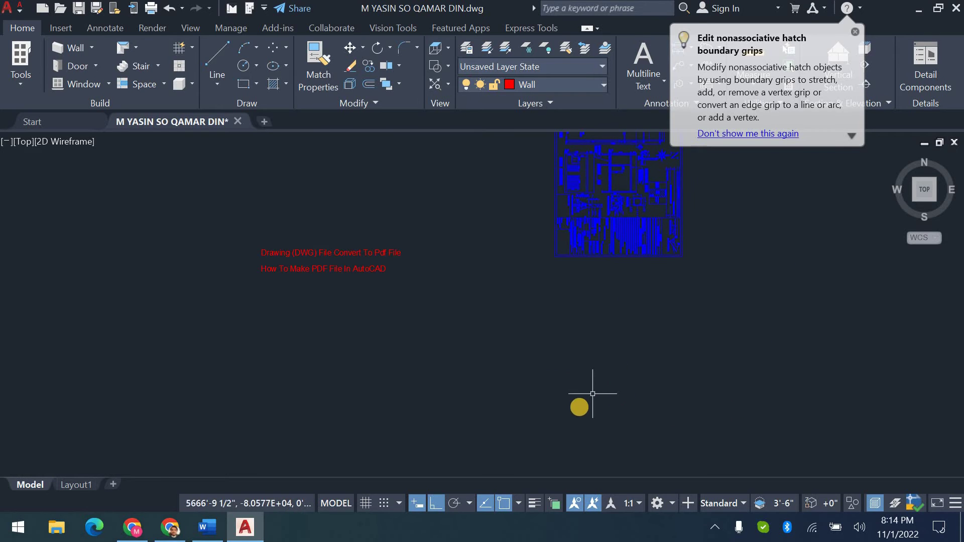
scroll(592, 394, down, 3)
scroll(624, 338, up, 3)
scroll(624, 301, up, 3)
scroll(651, 377, down, 2)
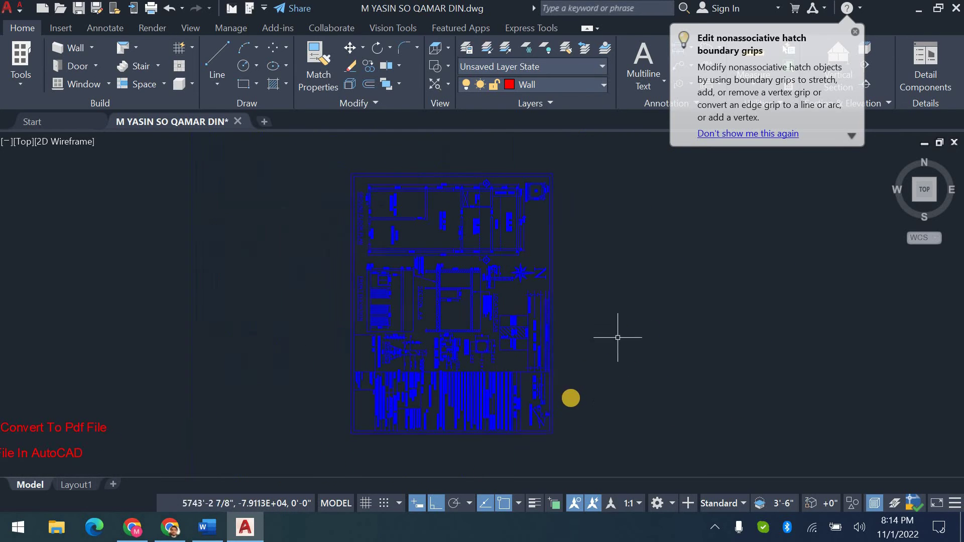
scroll(571, 396, up, 3)
scroll(577, 381, down, 3)
scroll(578, 376, up, 3)
scroll(581, 377, down, 3)
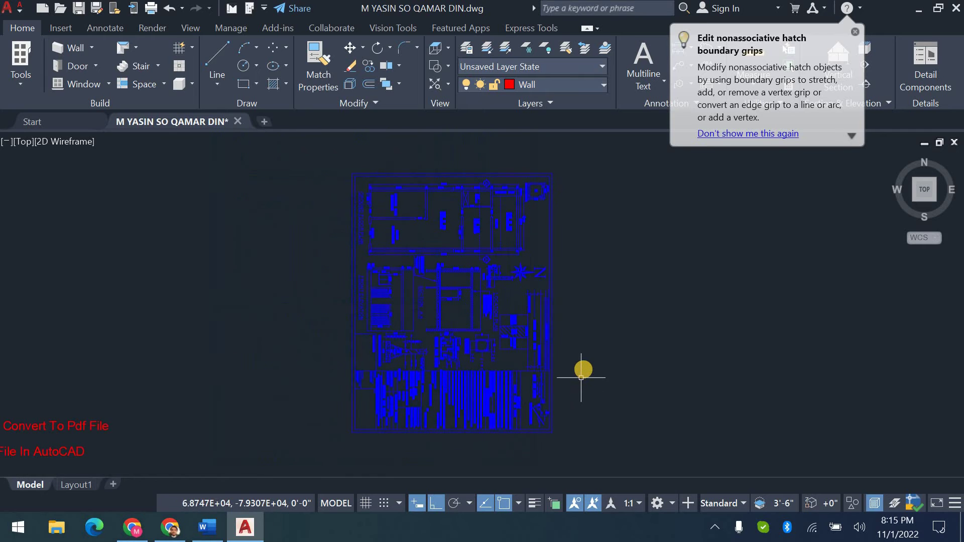
scroll(582, 374, up, 3)
scroll(583, 371, down, 3)
scroll(582, 370, up, 3)
scroll(583, 369, down, 3)
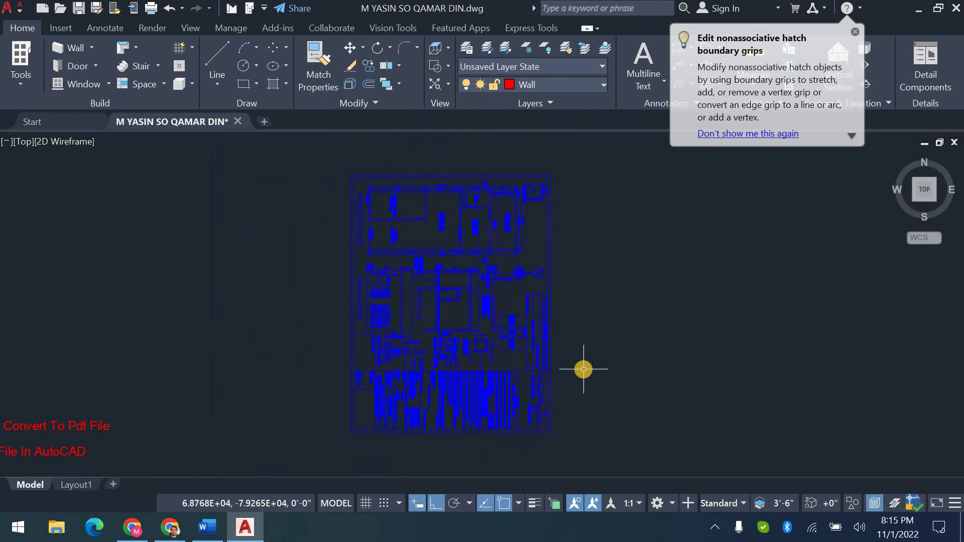
- In the Plot dialog, select AutoCAD PDF (High Quality Print).pc3 and ANSI expand A (8.50 x 11.00 Inches) paper
click(151, 9)
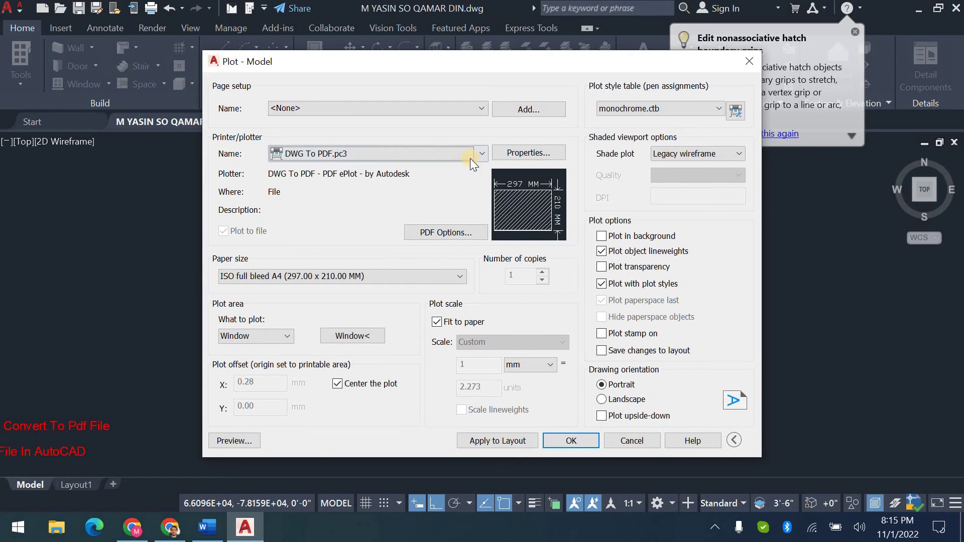
click(385, 158)
click(378, 159)
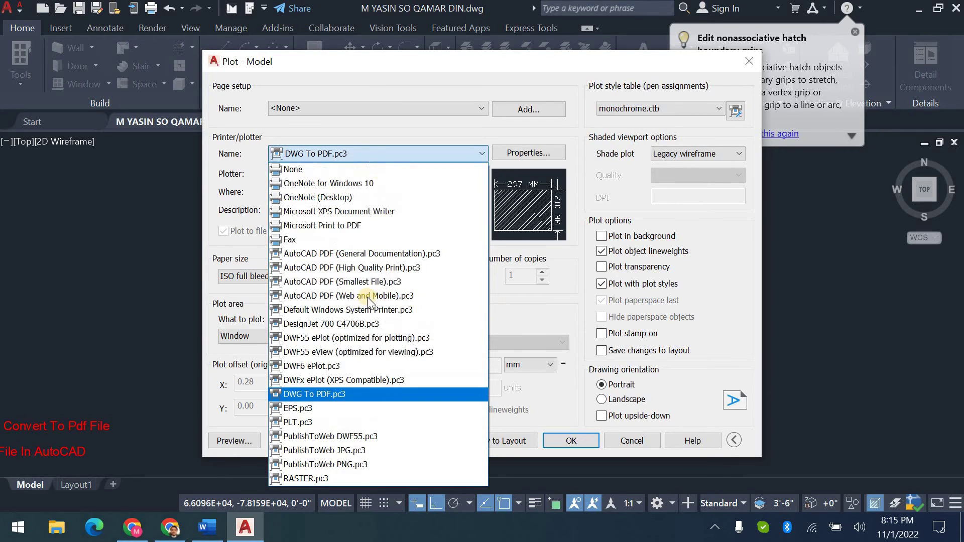
click(378, 272)
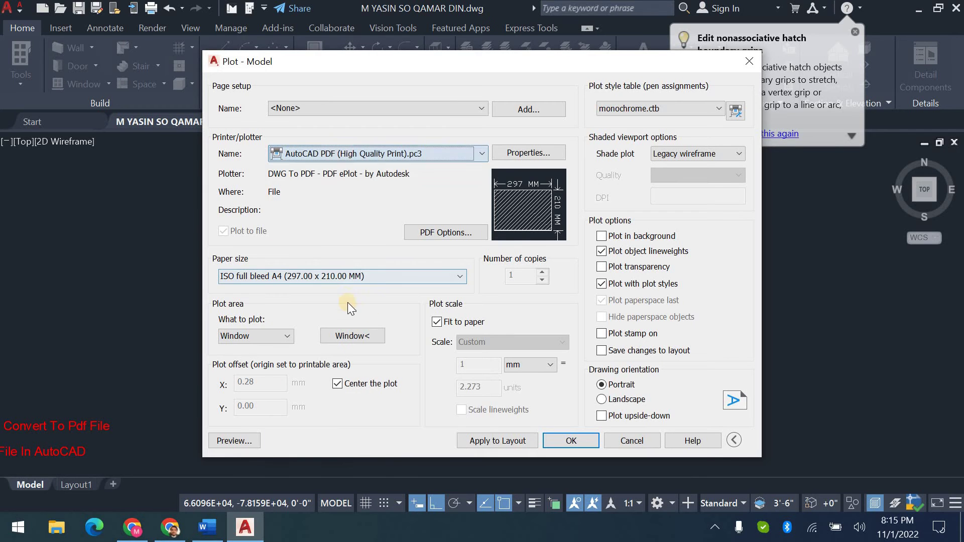
scroll(342, 279, down, 5)
scroll(341, 277, down, 2)
click(341, 276)
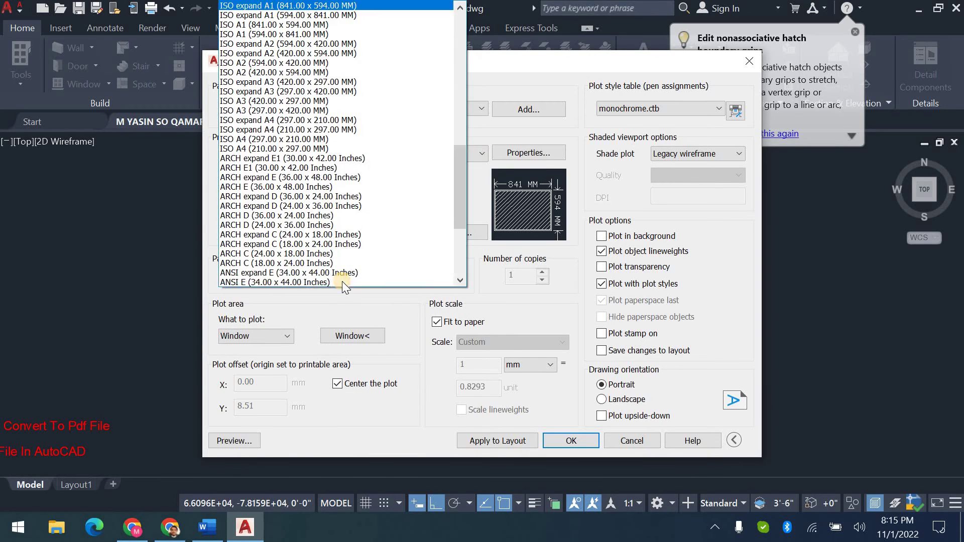
scroll(339, 277, down, 3)
scroll(334, 270, down, 2)
scroll(329, 266, down, 1)
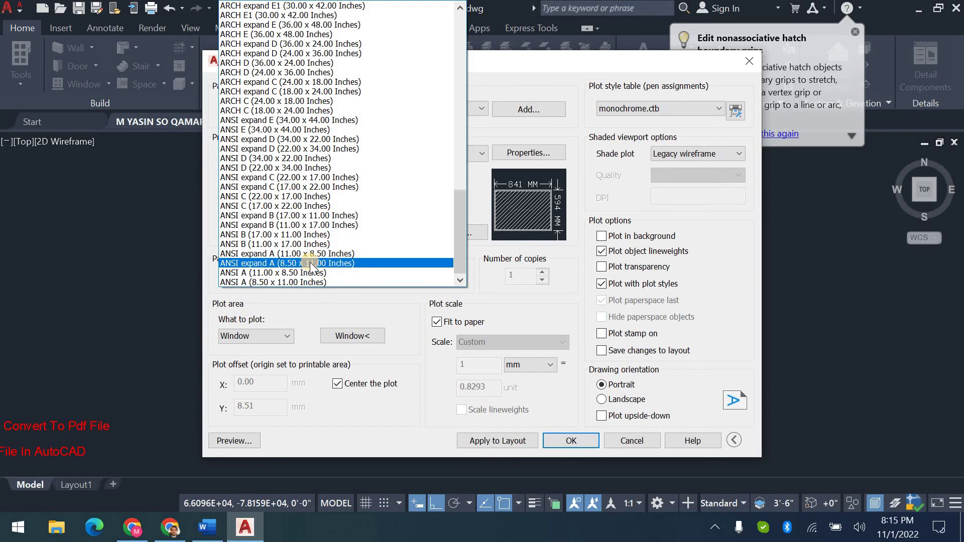
click(309, 263)
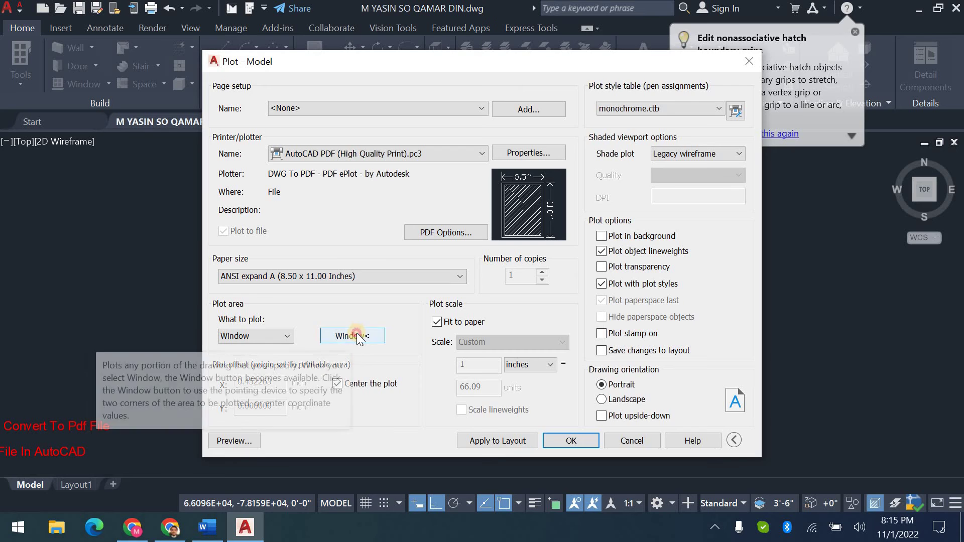
click(358, 335)
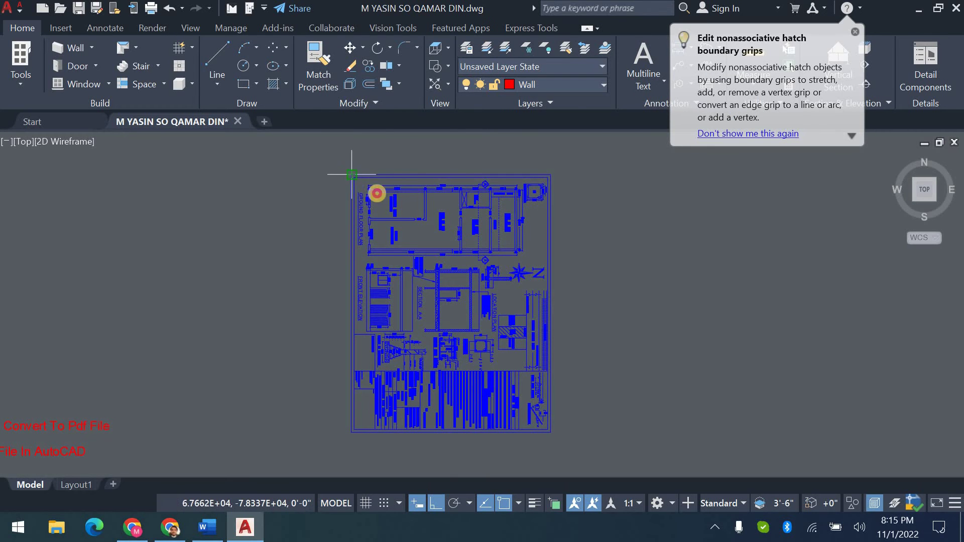
- Window the plan's outer border as plot area, preview the portrait sheet, and plot it
drag(351, 174, 540, 437)
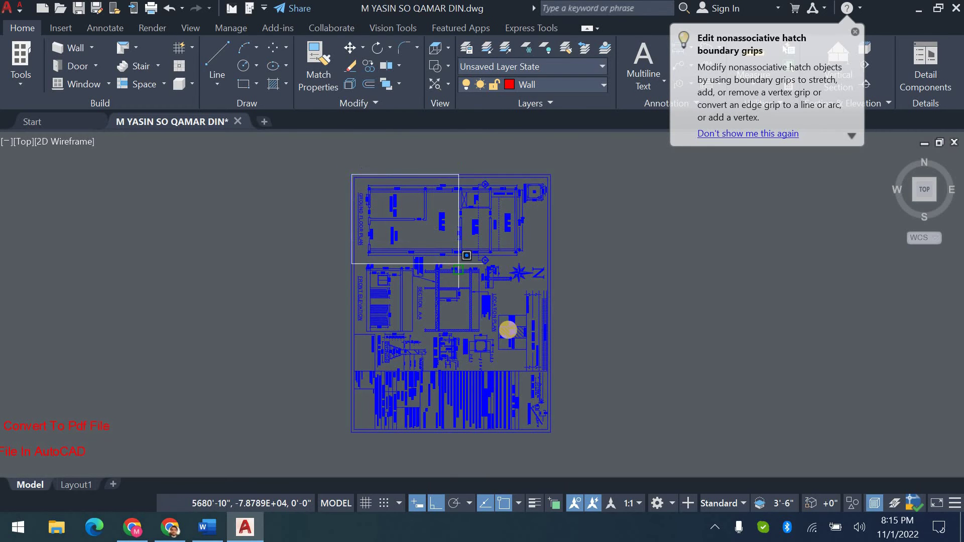
click(551, 435)
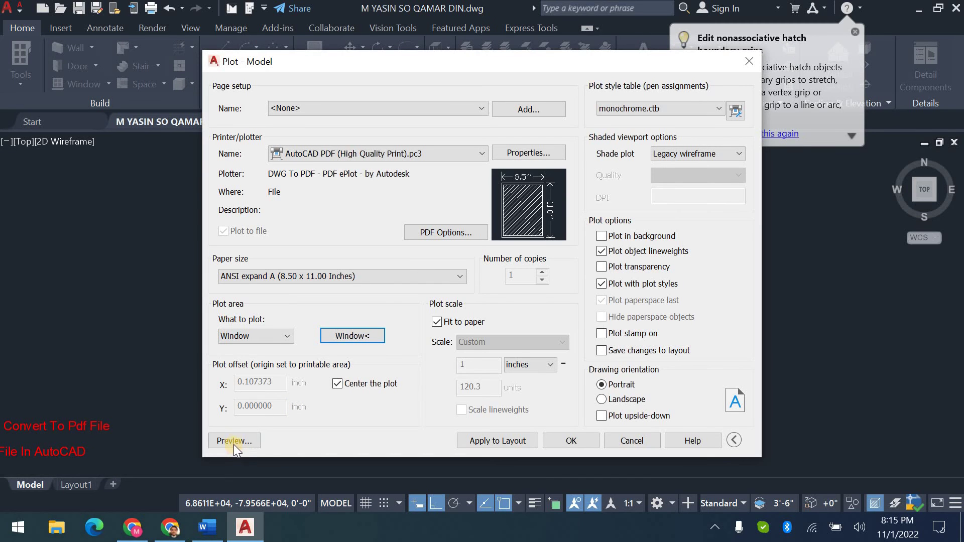
click(233, 443)
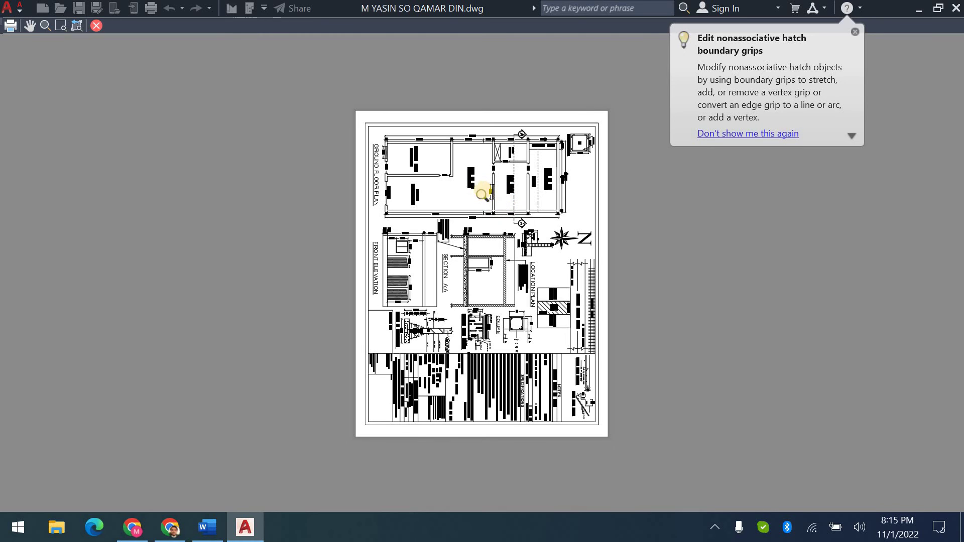
right_click(481, 184)
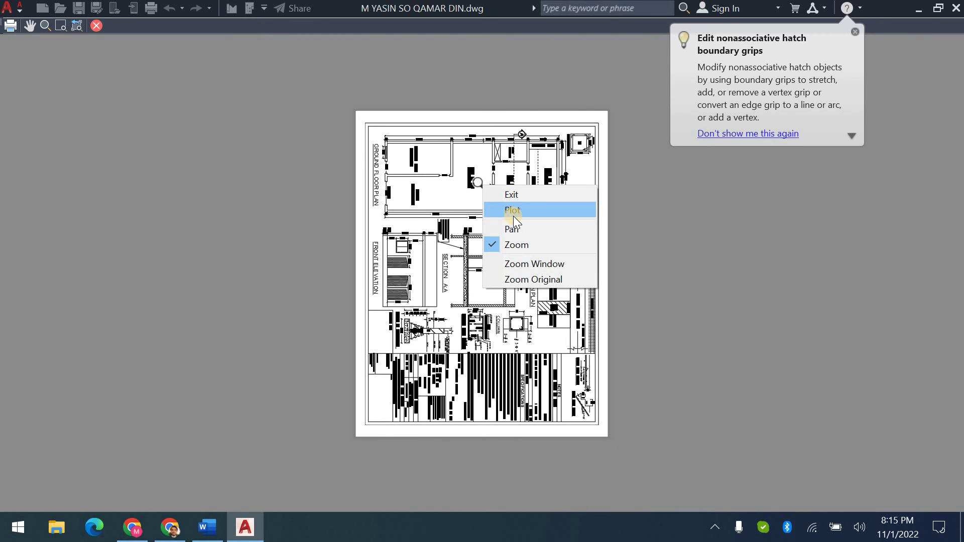
click(513, 215)
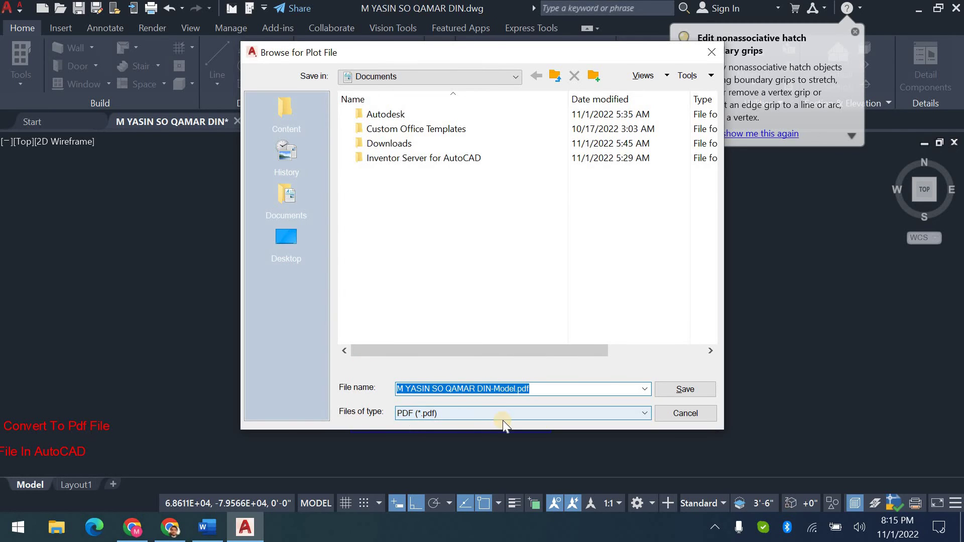
- Save the plotted PDF to the Desktop so the plot job completes
click(504, 417)
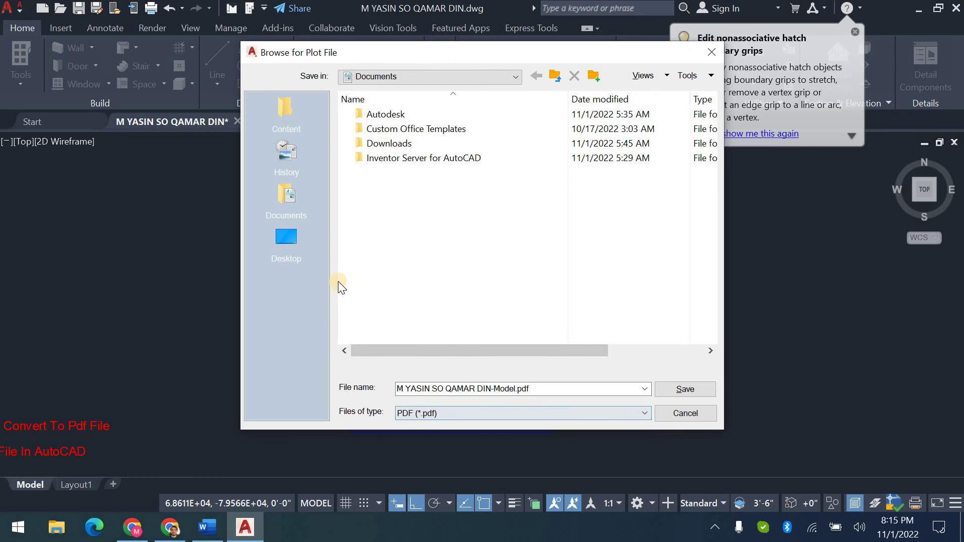
click(284, 236)
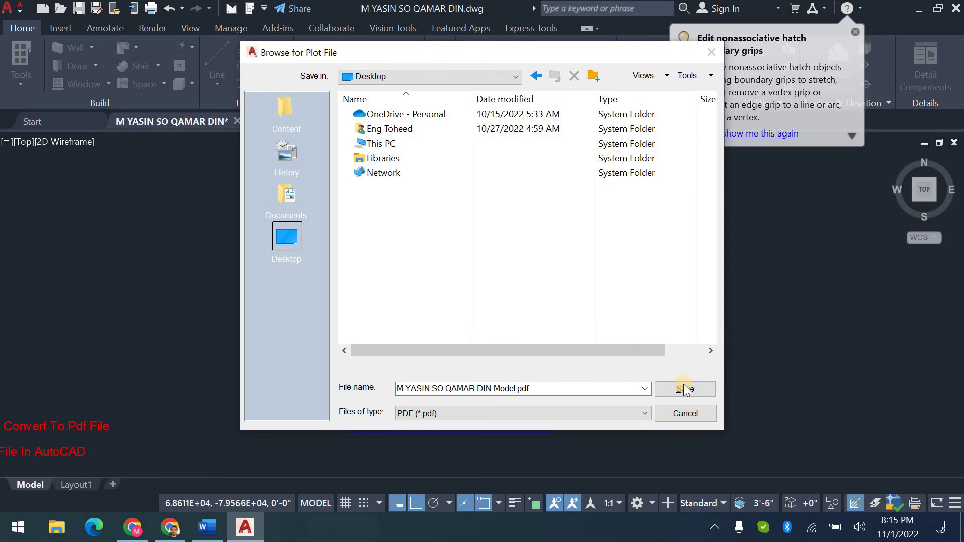
click(687, 387)
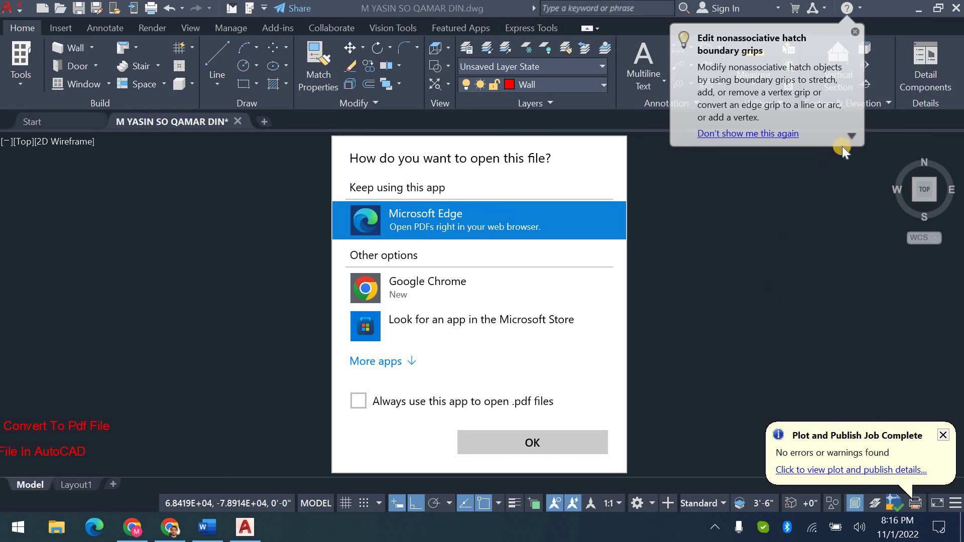
- Dismiss the open-with prompt for the PDF and minimize AutoCAD to reveal the desktop
click(910, 7)
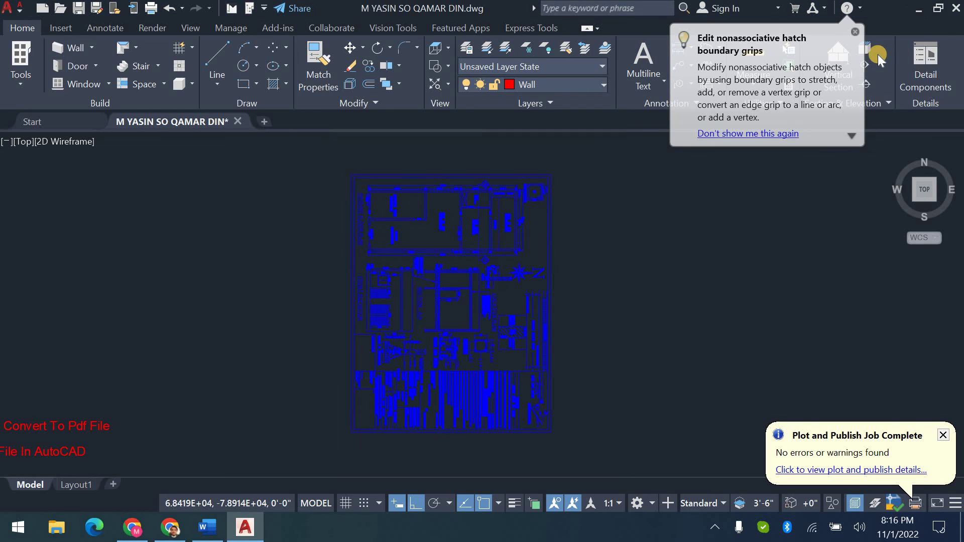
click(918, 9)
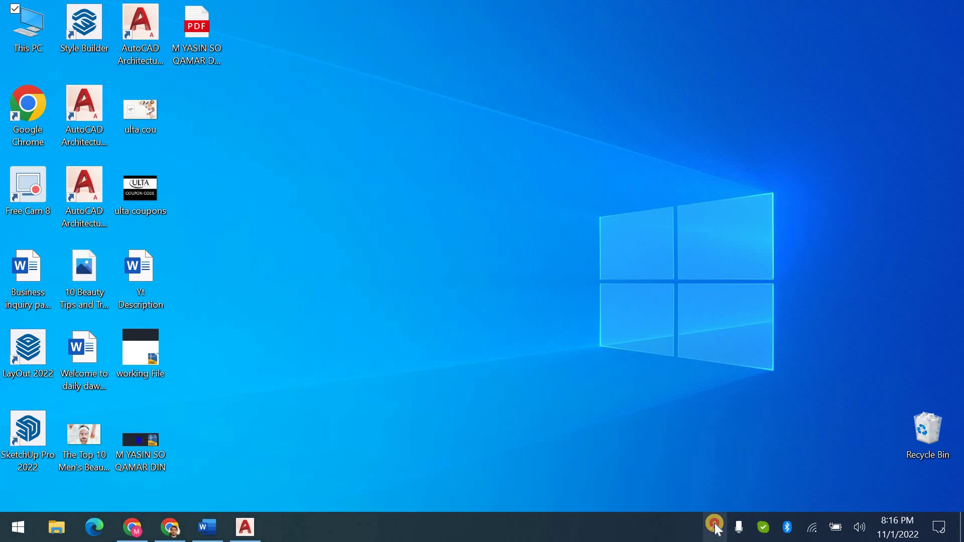
- Open the Free Cam recorder's Done, Retake and Cancel menu from the hidden tray icons
click(715, 525)
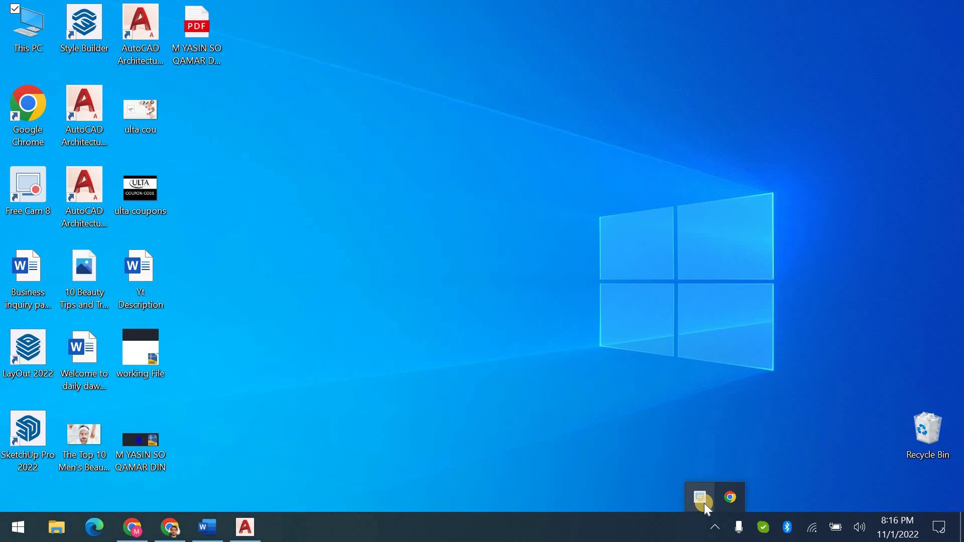
click(698, 504)
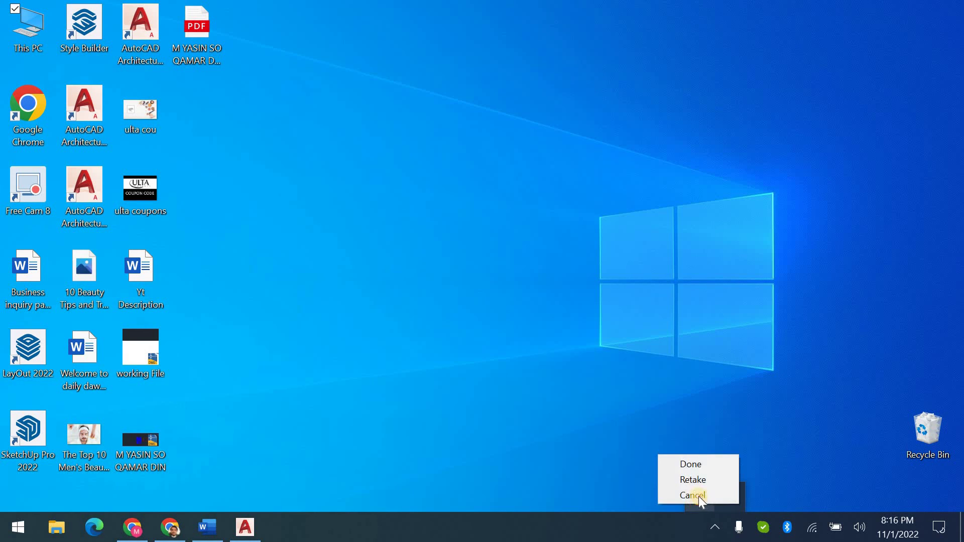